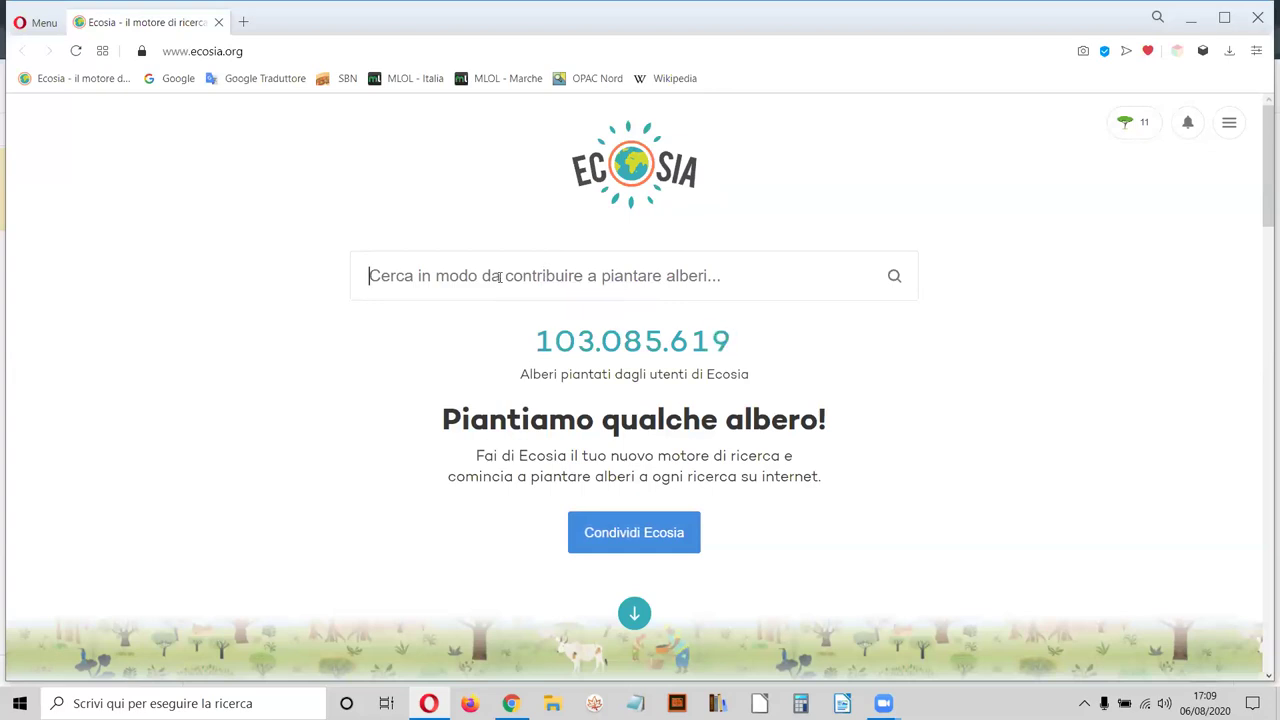
- Search the web for mentimeter and open the list of own presentations on the Mentimeter site
{"action": "type", "text": "mentimeter"}
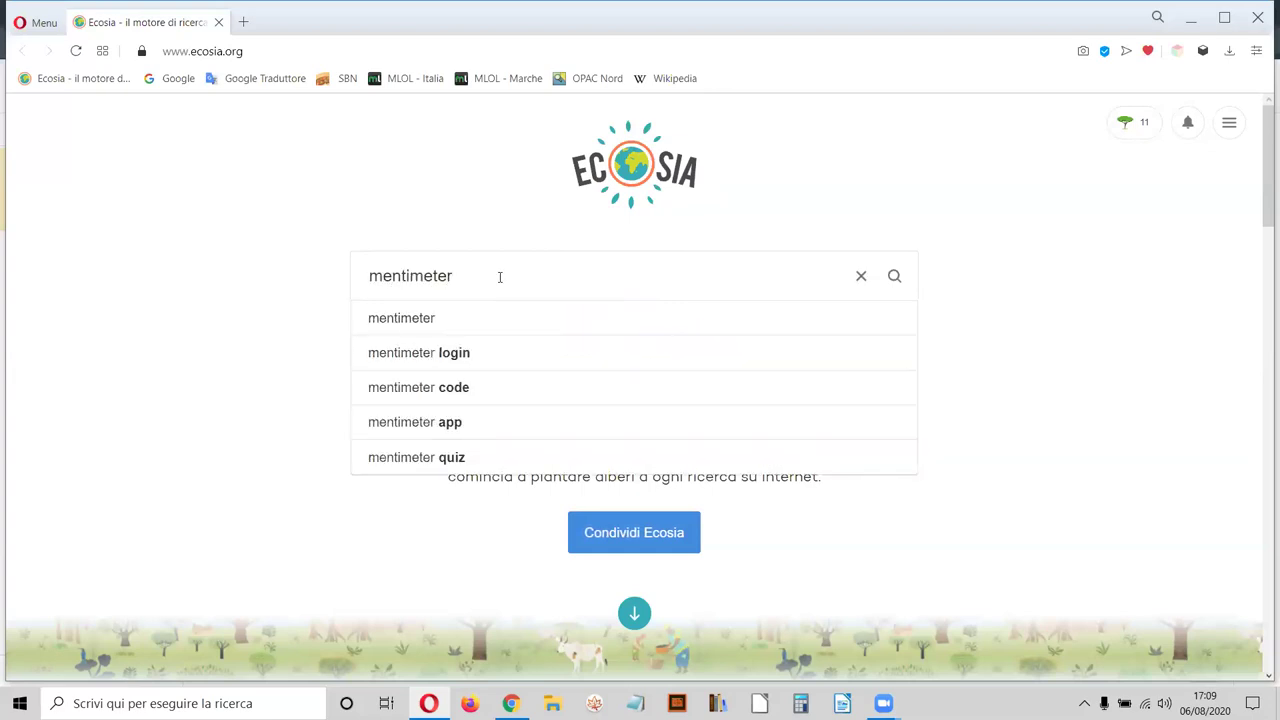
{"action": "key", "text": "Return"}
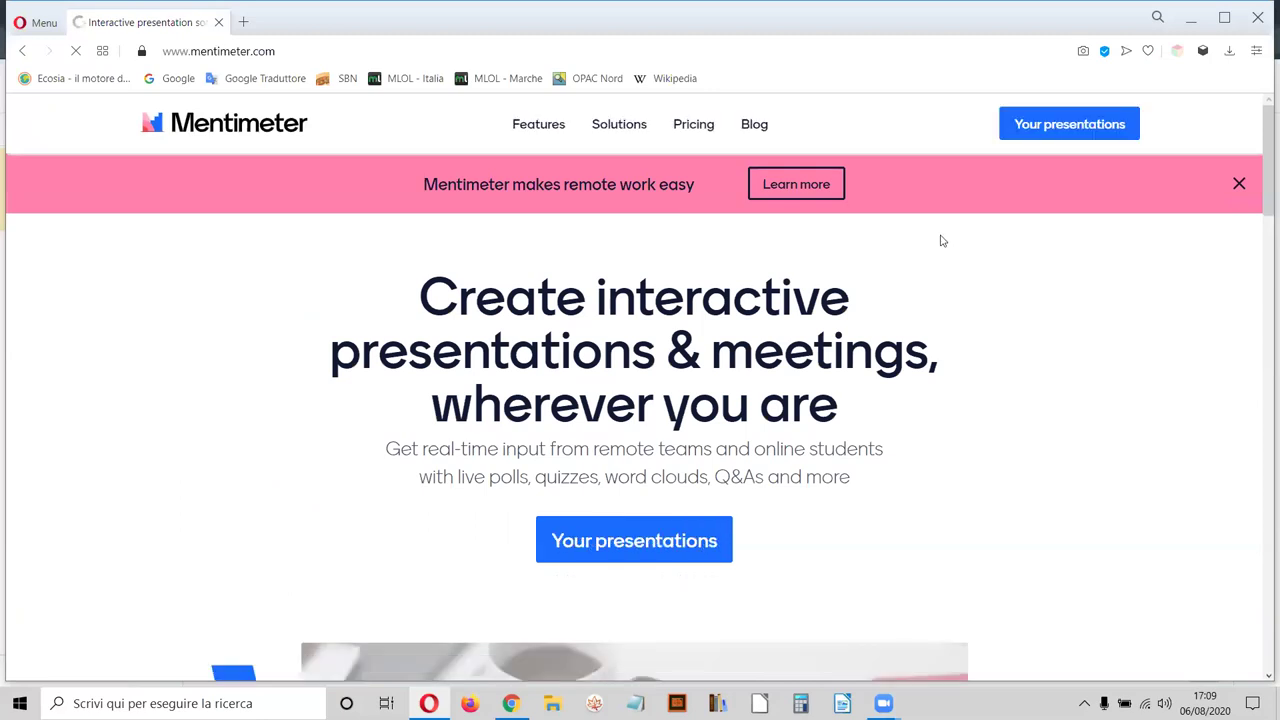
{"action": "left_click", "coordinate": [1069, 130]}
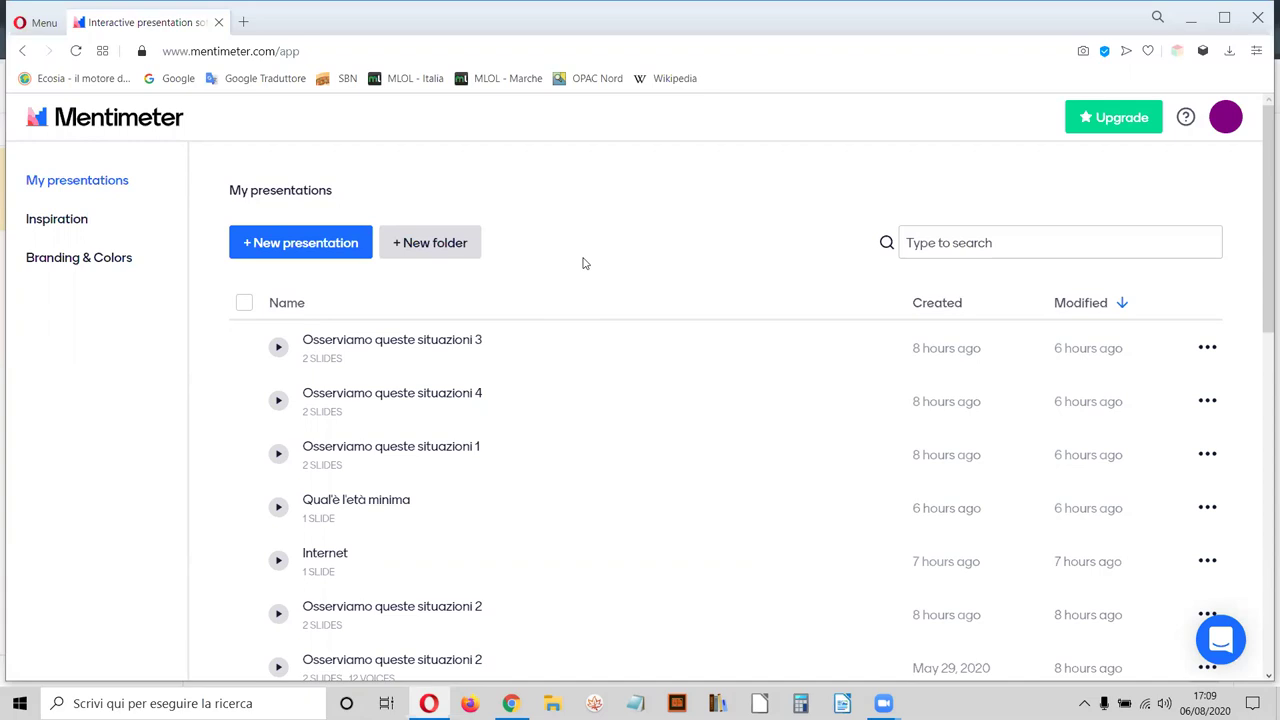
- Create a new presentation named Internet
{"action": "left_click", "coordinate": [345, 243]}
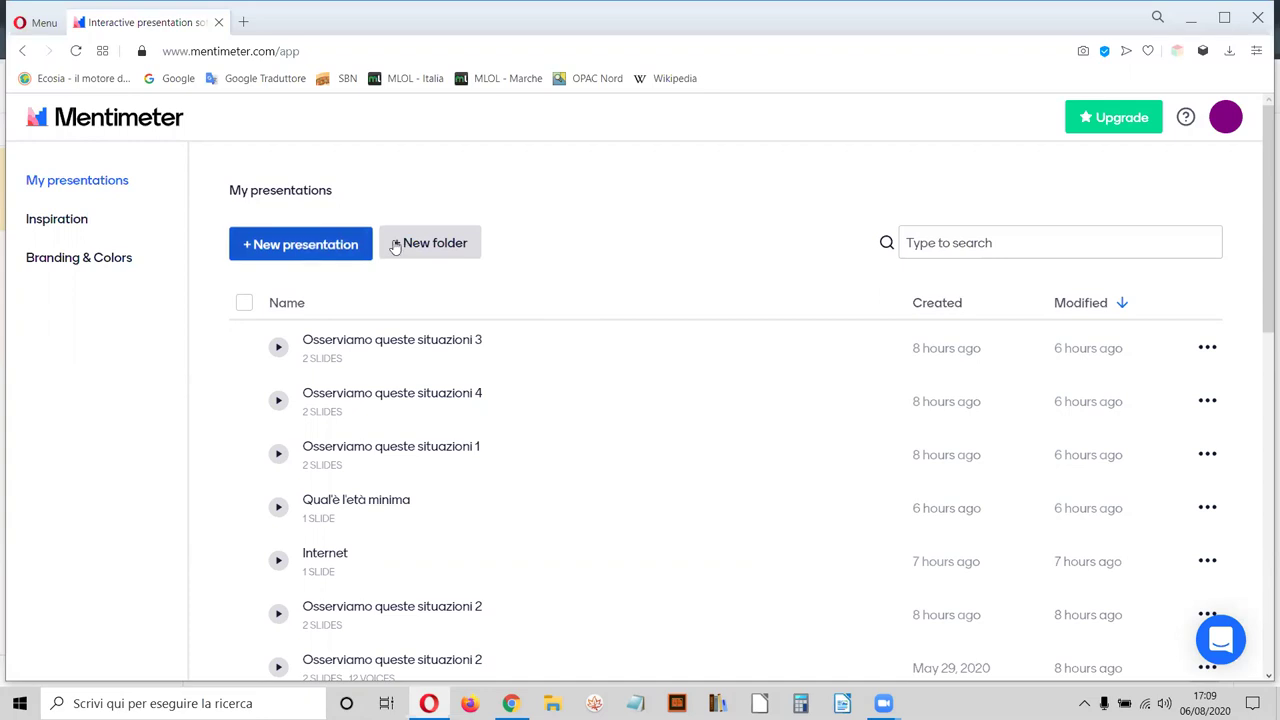
{"action": "type", "text": "Internet"}
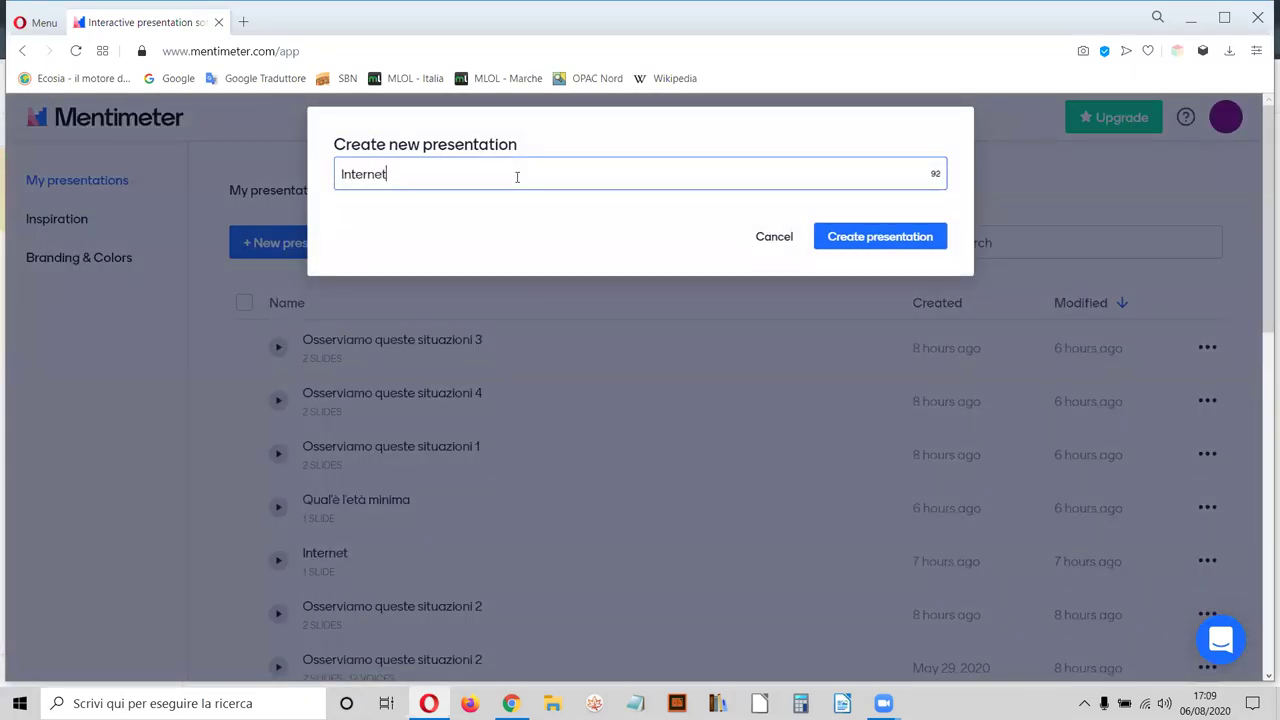
{"action": "left_click", "coordinate": [900, 237]}
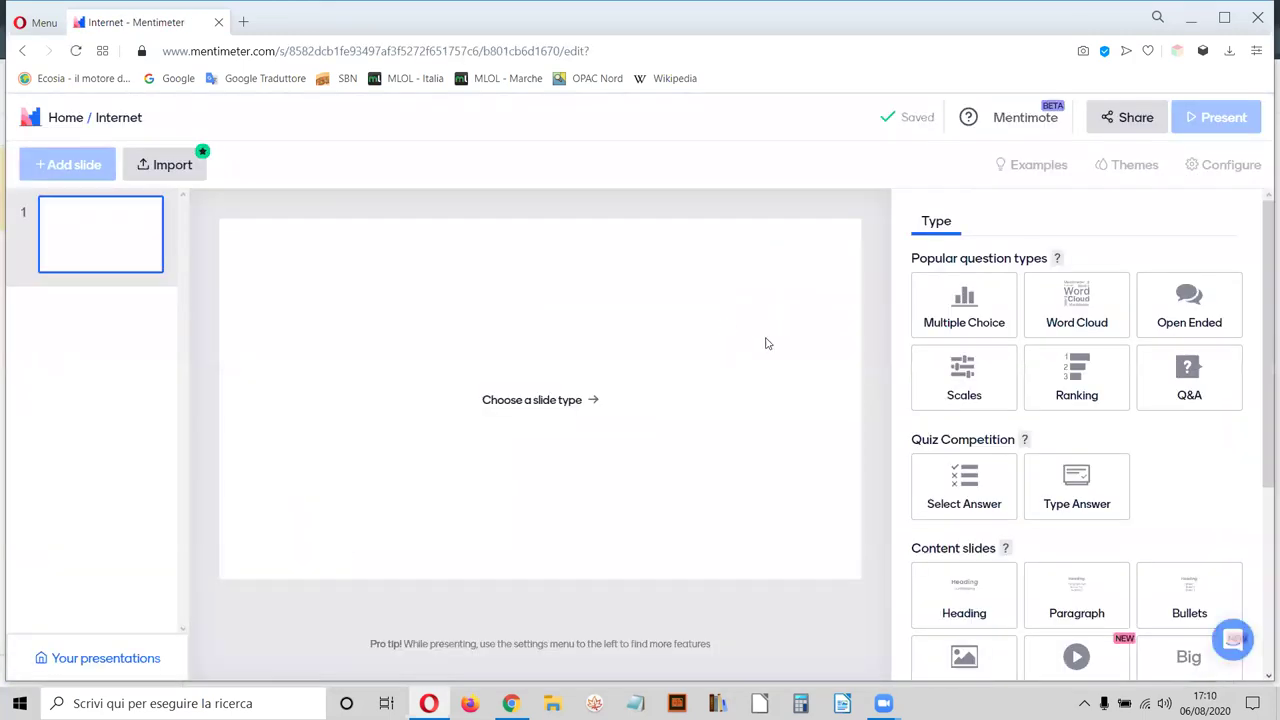
- Make the first slide a Word Cloud with the question "Che cos'è Internet?"
{"action": "left_click", "coordinate": [1078, 305]}
{"action": "left_click", "coordinate": [947, 287]}
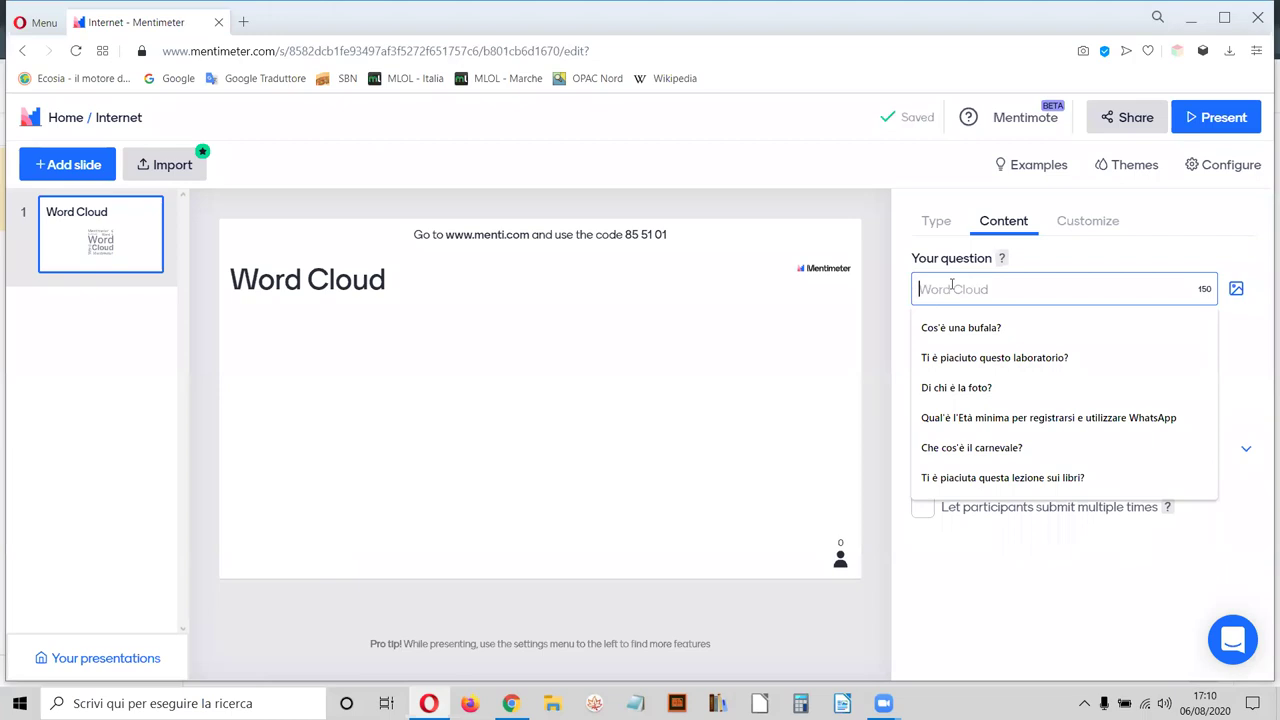
{"action": "type", "text": "Che"}
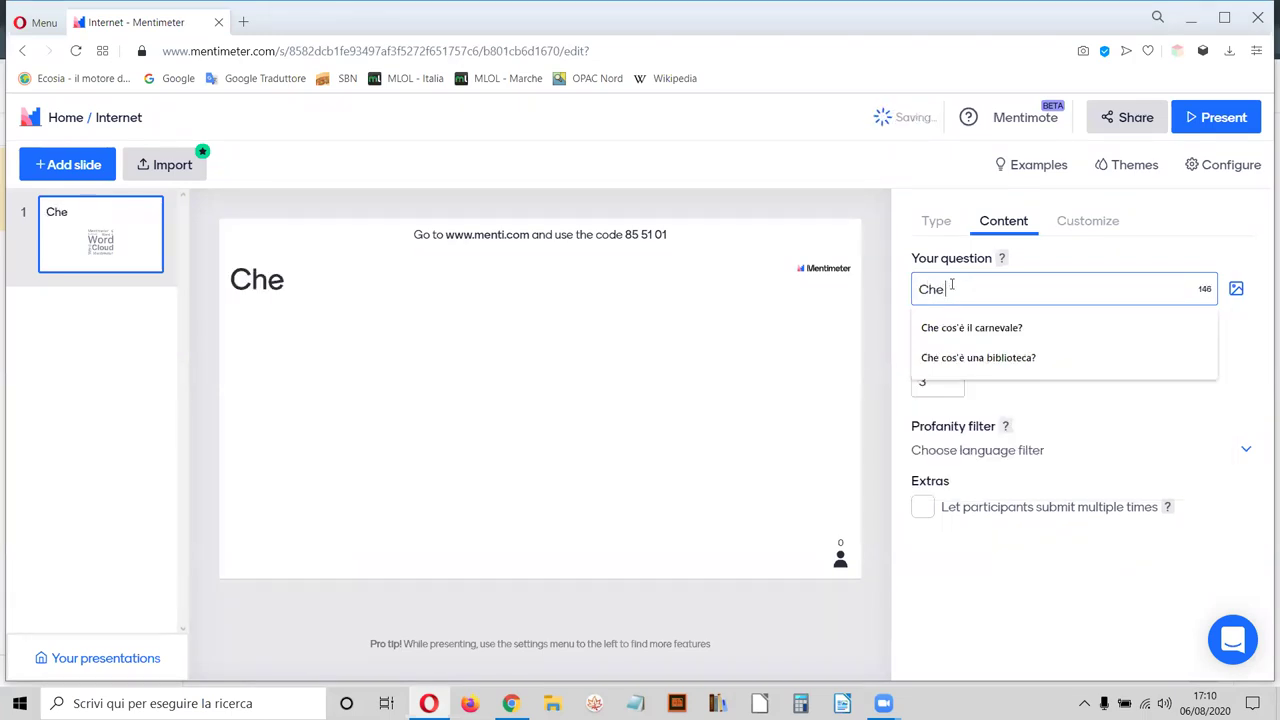
{"action": "type", "text": " cos'è l"}
{"action": "type", "text": "nterne"}
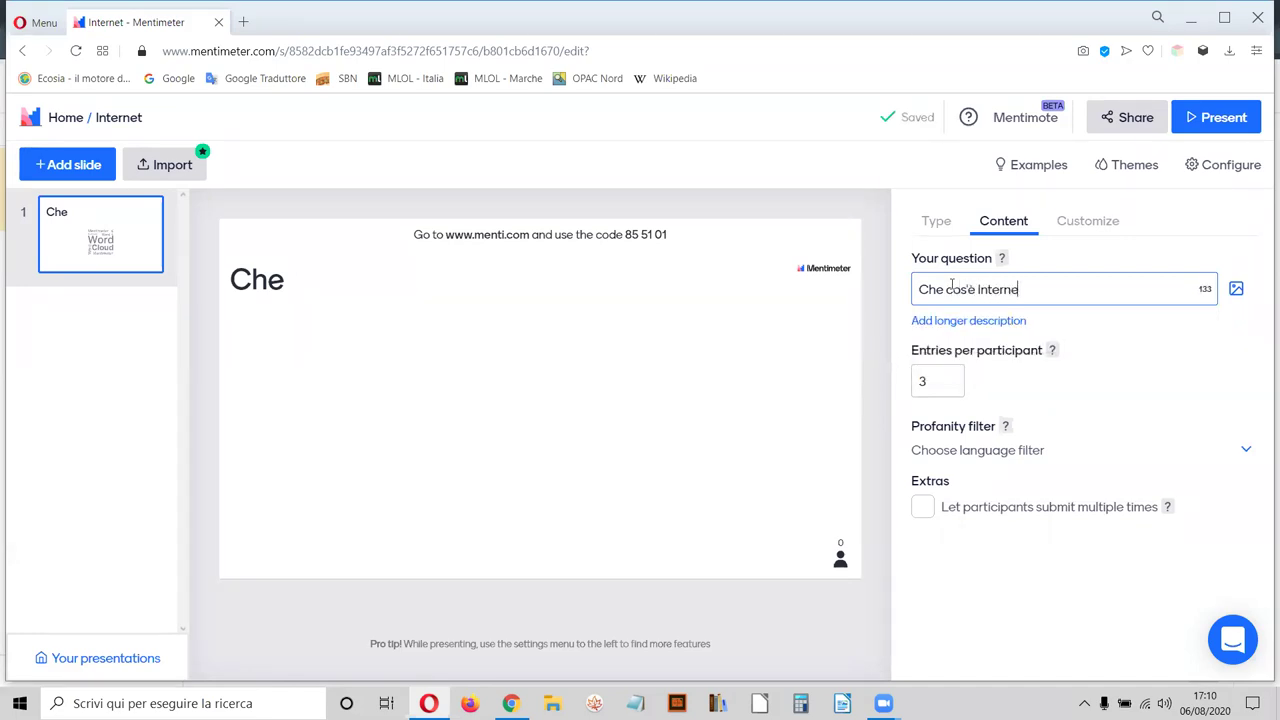
{"action": "type", "text": "t?"}
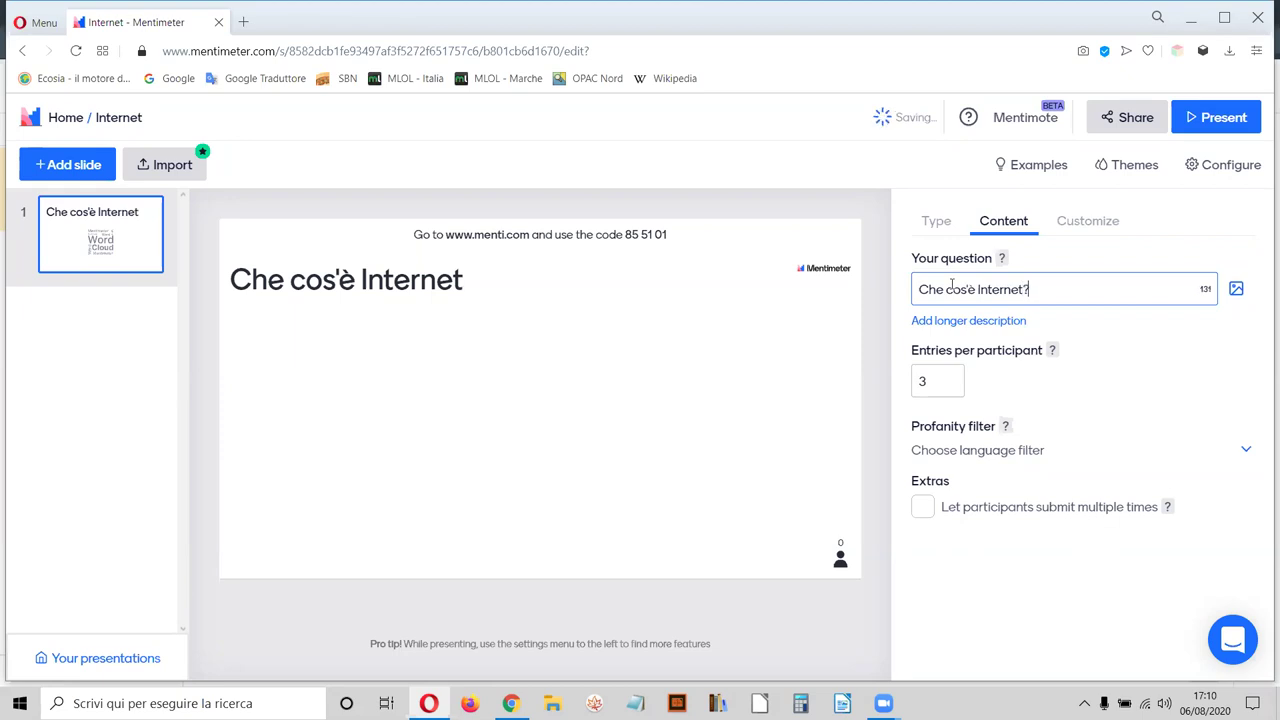
- Set the word cloud's entries per participant to 5 and let participants submit multiple times
{"action": "double_click", "coordinate": [921, 381]}
{"action": "type", "text": "5"}
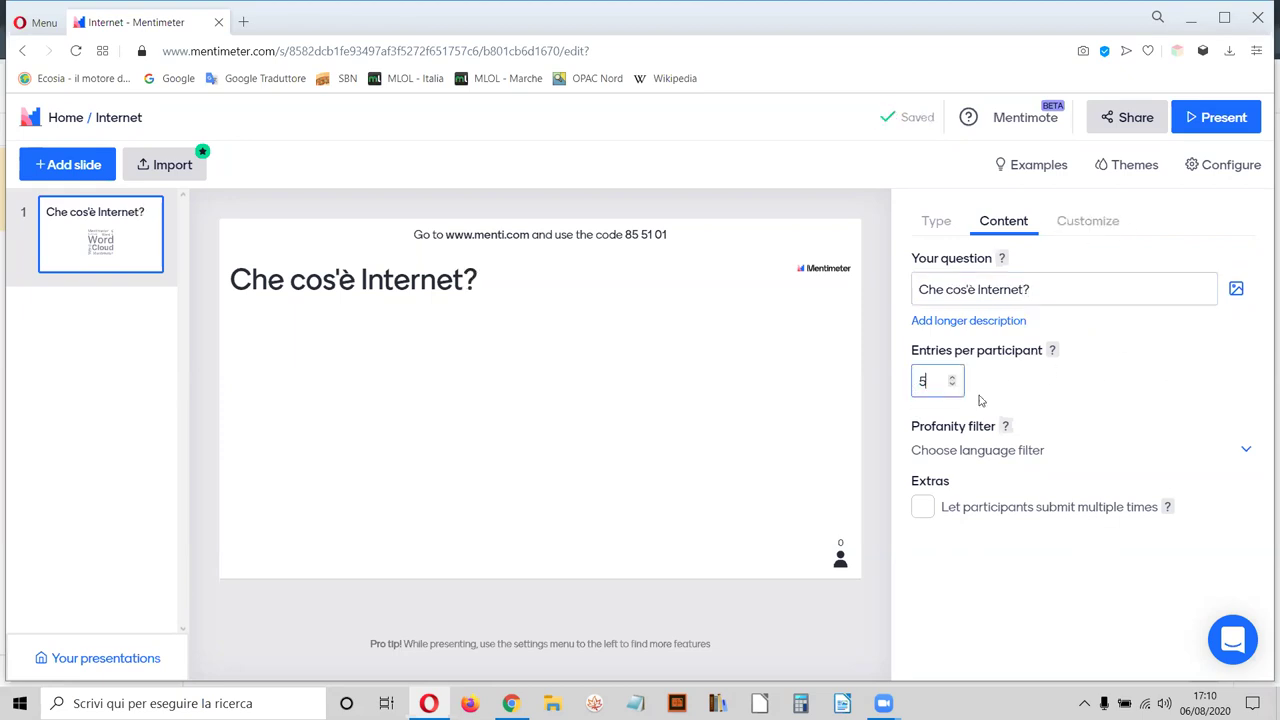
{"action": "left_click", "coordinate": [926, 509]}
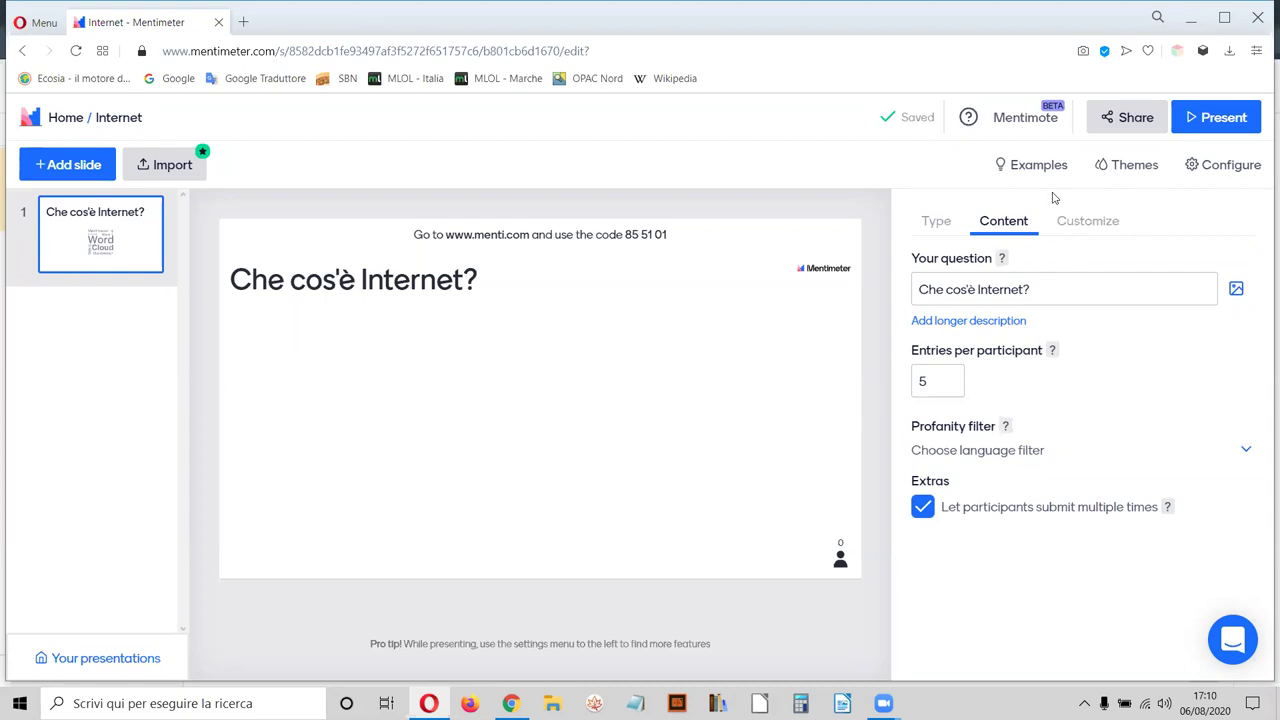
{"action": "left_click", "coordinate": [1203, 122]}
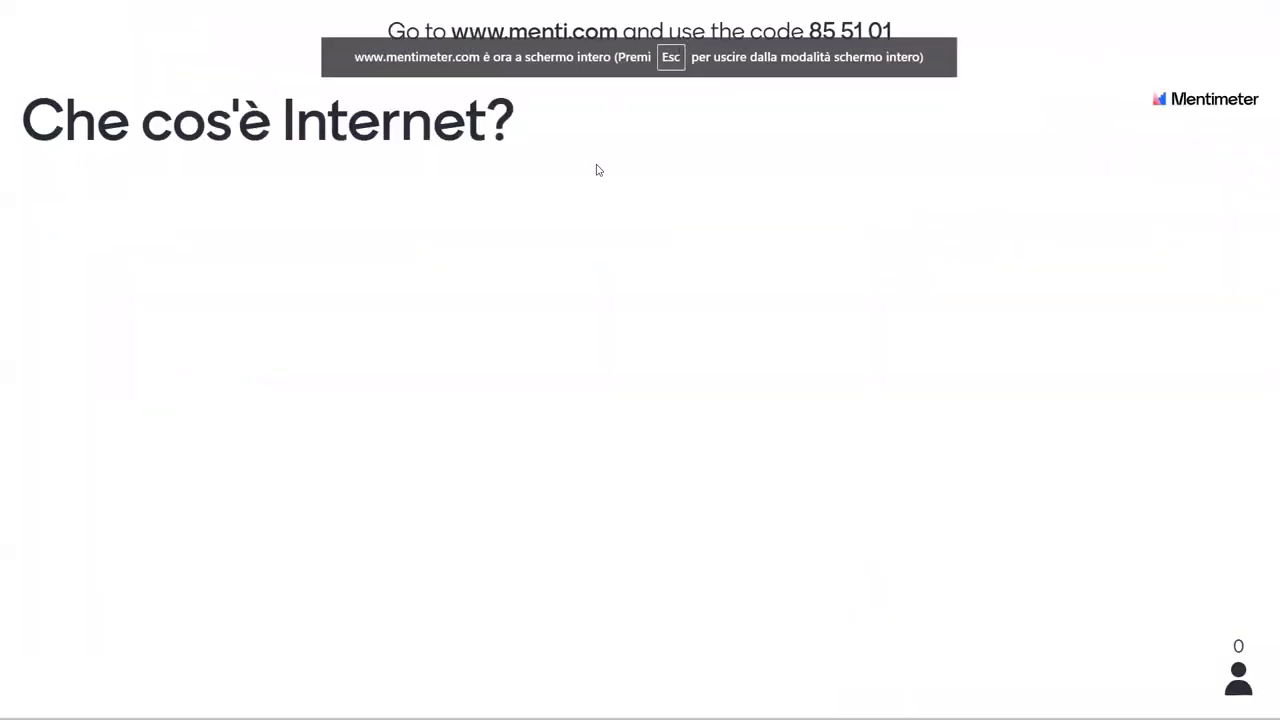
{"action": "key", "text": "Escape"}
{"action": "left_click", "coordinate": [244, 24]}
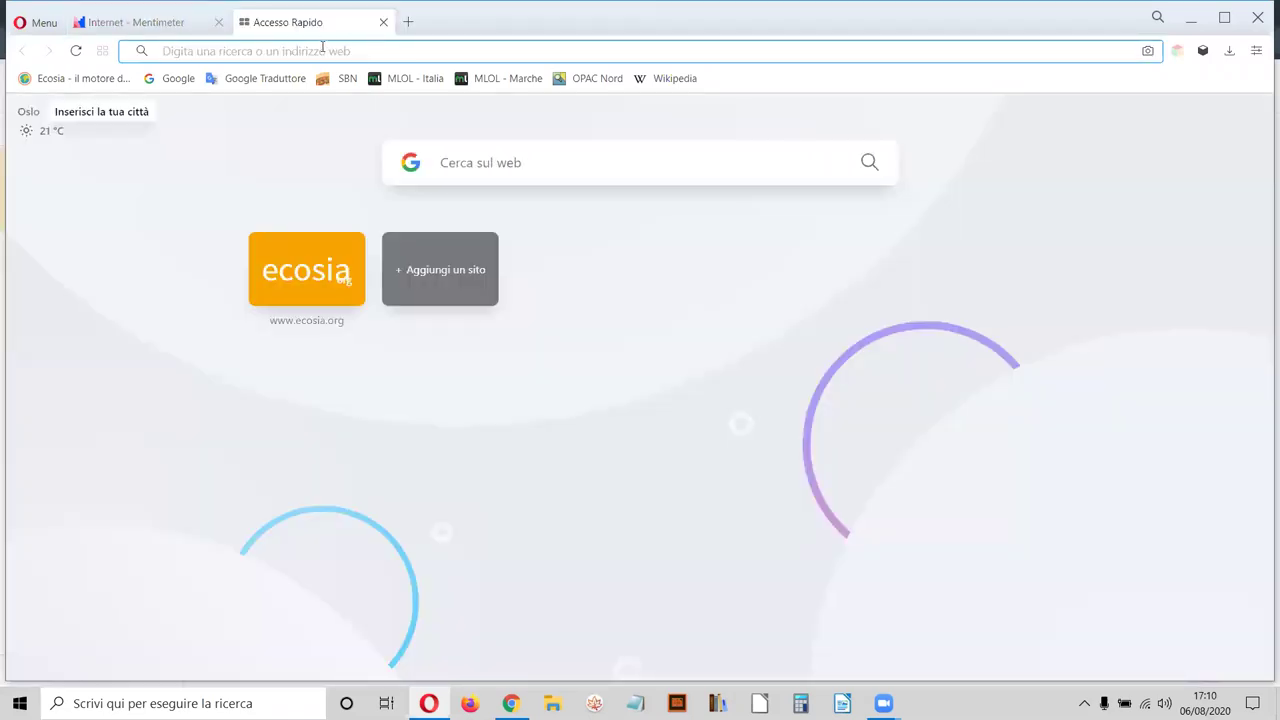
{"action": "type", "text": "www.m"}
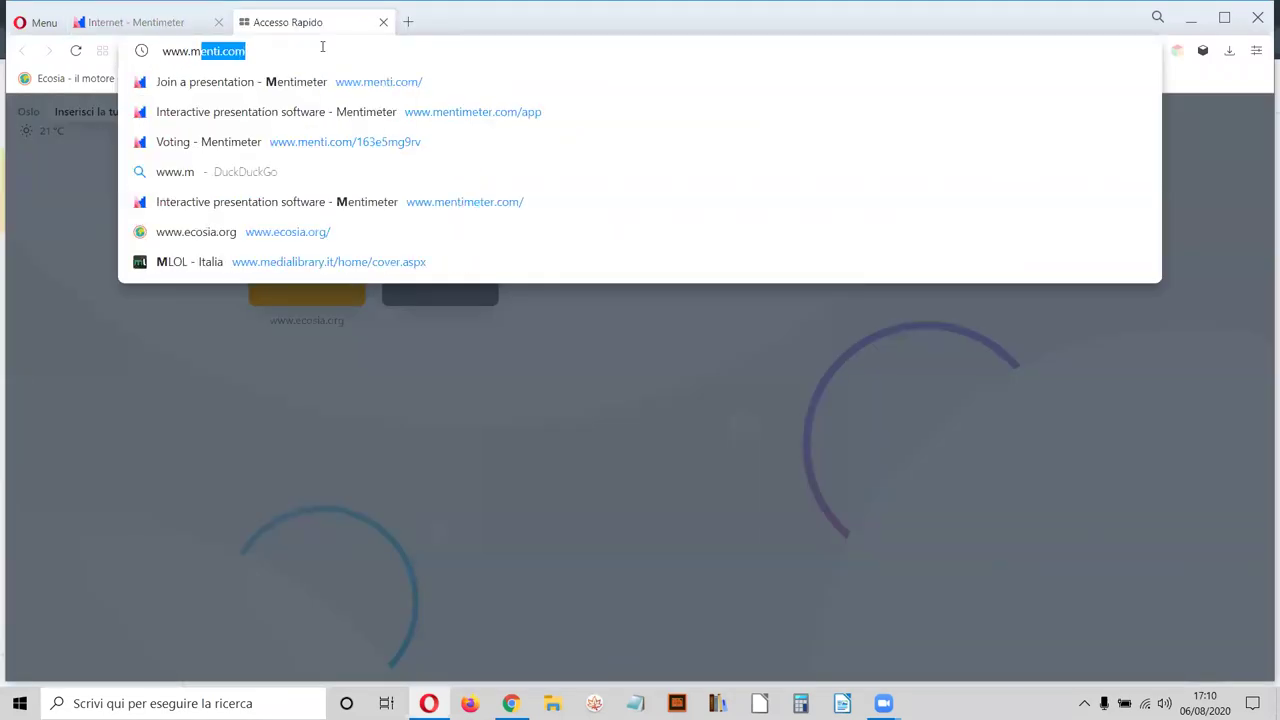
{"action": "type", "text": "enti.com"}
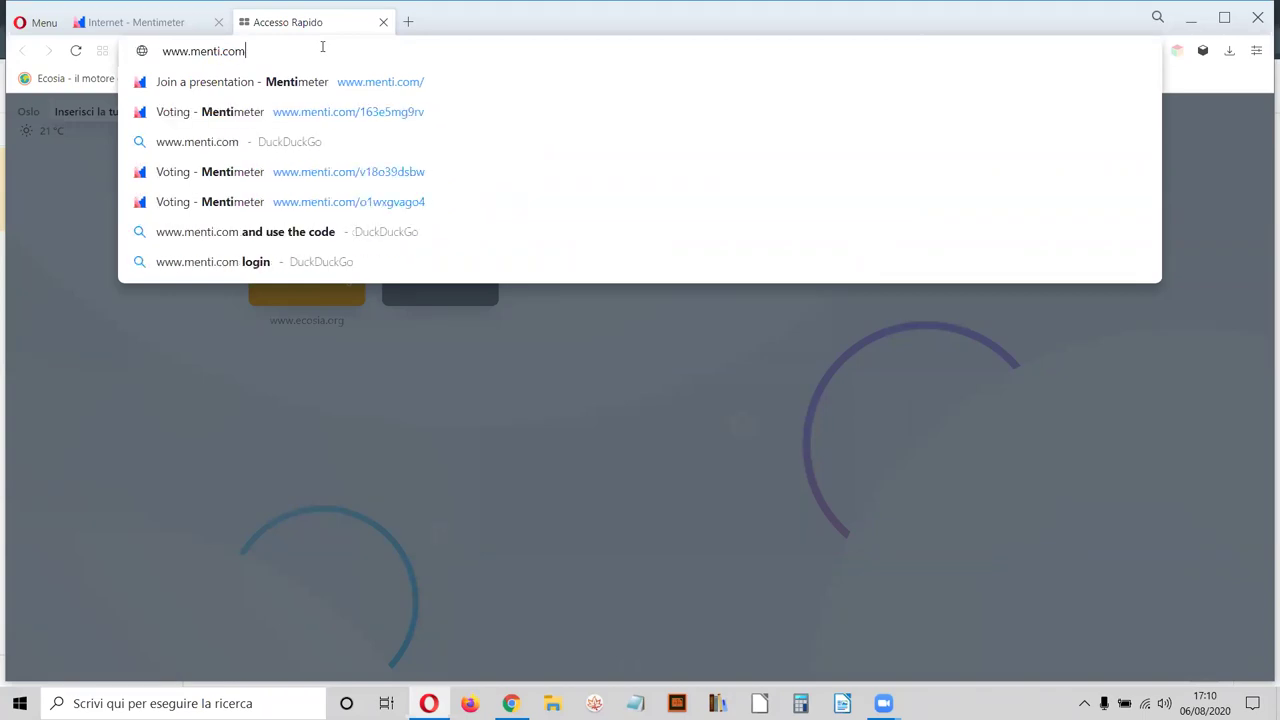
{"action": "key", "text": "Return"}
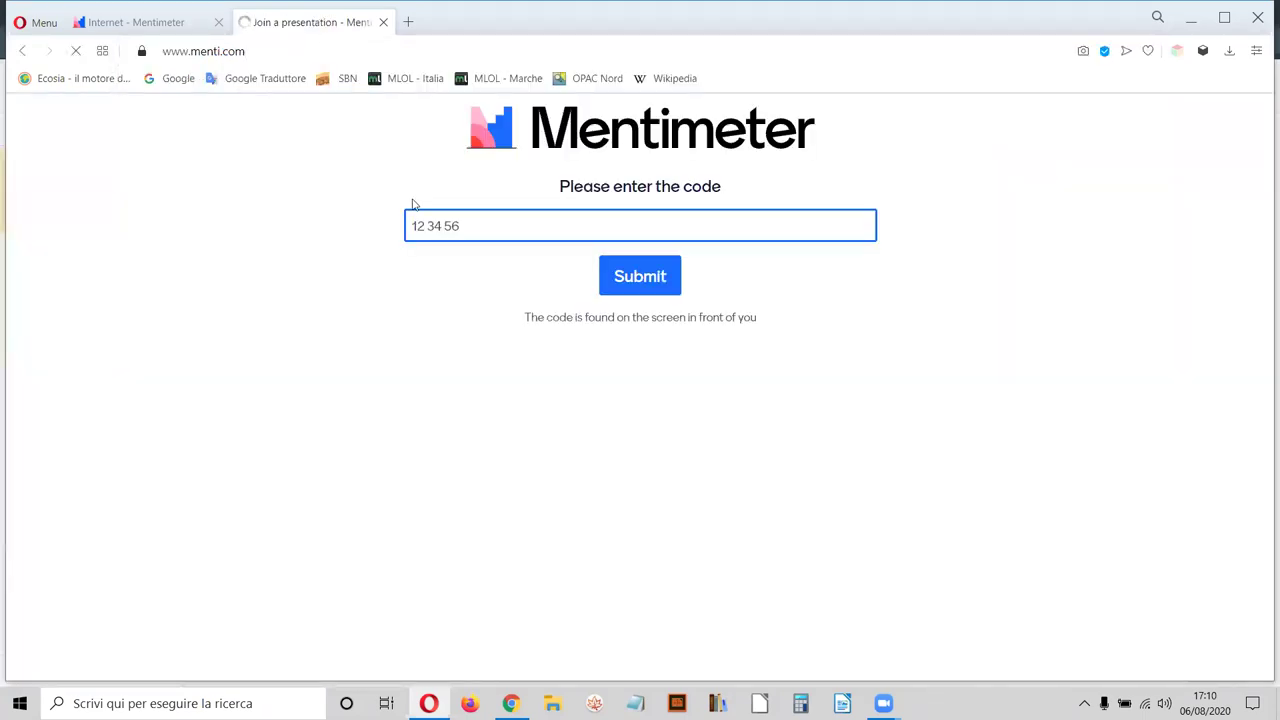
- Take the join code from the presented slide and submit it on the menti.com page to open the voting form
{"action": "left_click", "coordinate": [136, 22]}
{"action": "left_click_drag", "start_coordinate": [778, 119], "coordinate": [853, 122]}
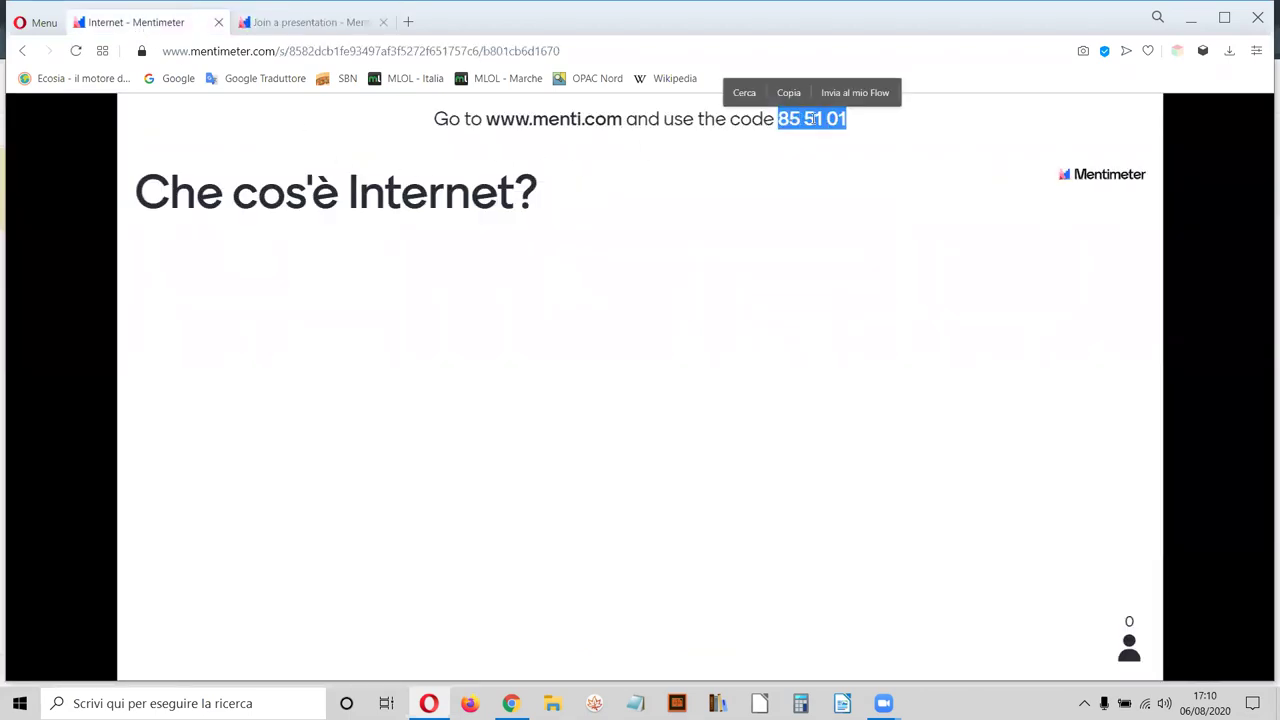
{"action": "left_click", "coordinate": [812, 114]}
{"action": "left_click_drag", "start_coordinate": [779, 119], "coordinate": [849, 120]}
{"action": "left_click", "coordinate": [313, 24]}
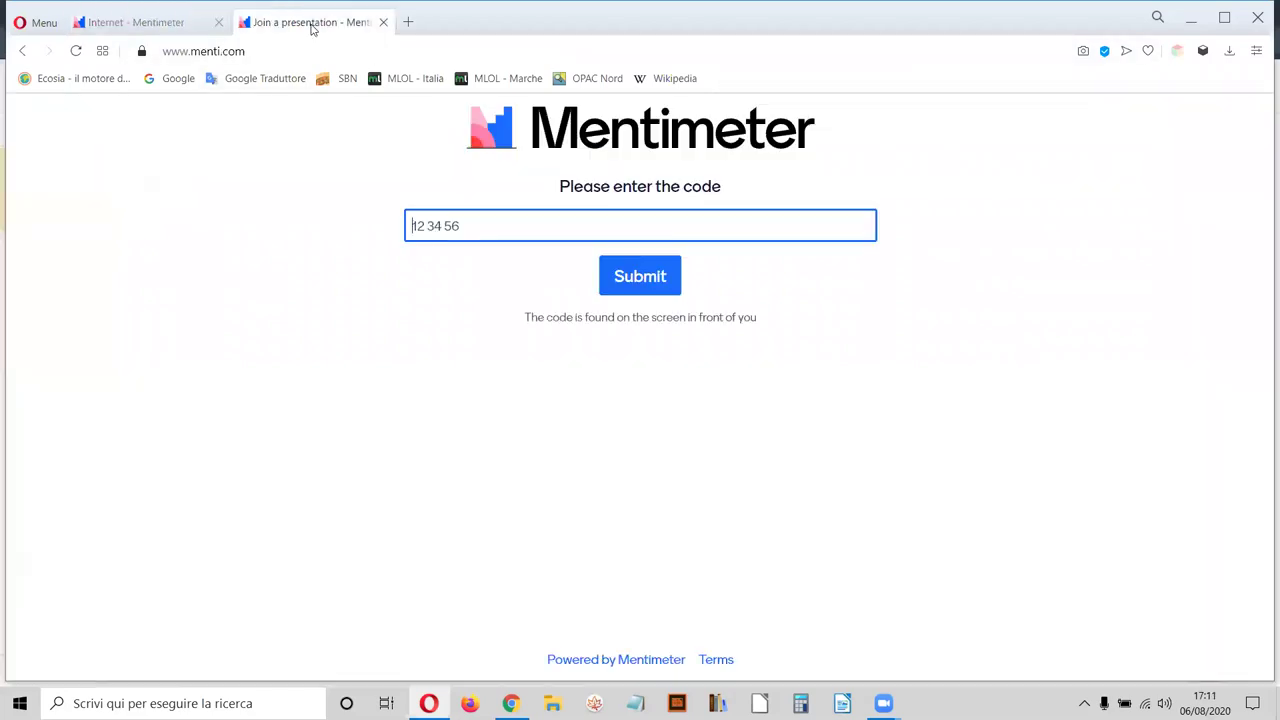
{"action": "type", "text": "855101"}
{"action": "left_click", "coordinate": [647, 275]}
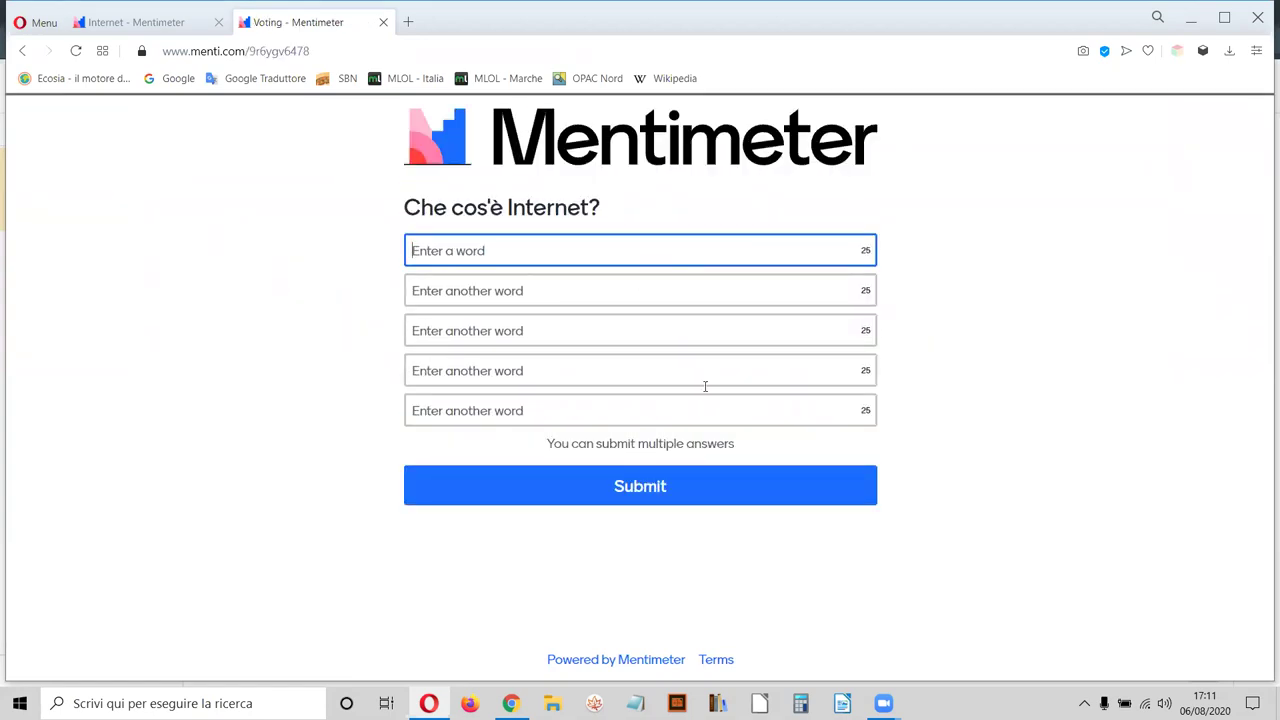
- Return to the presented slide to view the participants' answers in the word cloud
{"action": "left_click", "coordinate": [177, 28]}
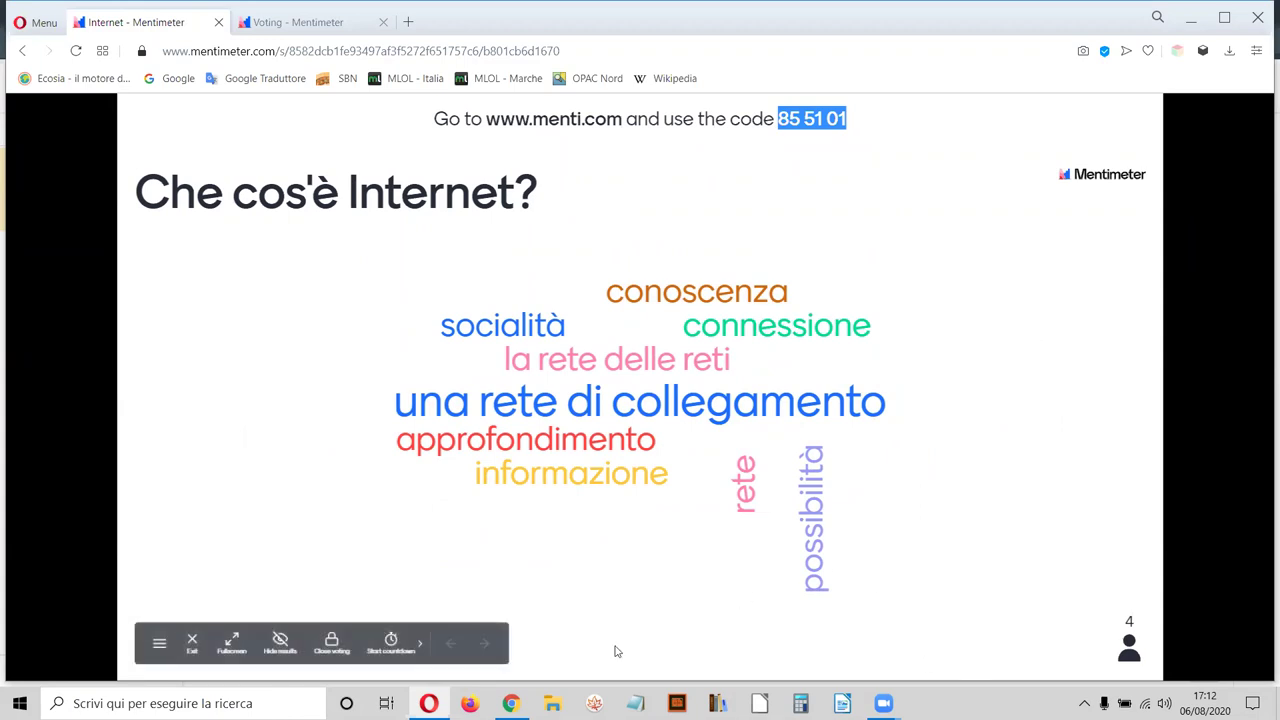
{"action": "left_click", "coordinate": [1045, 547]}
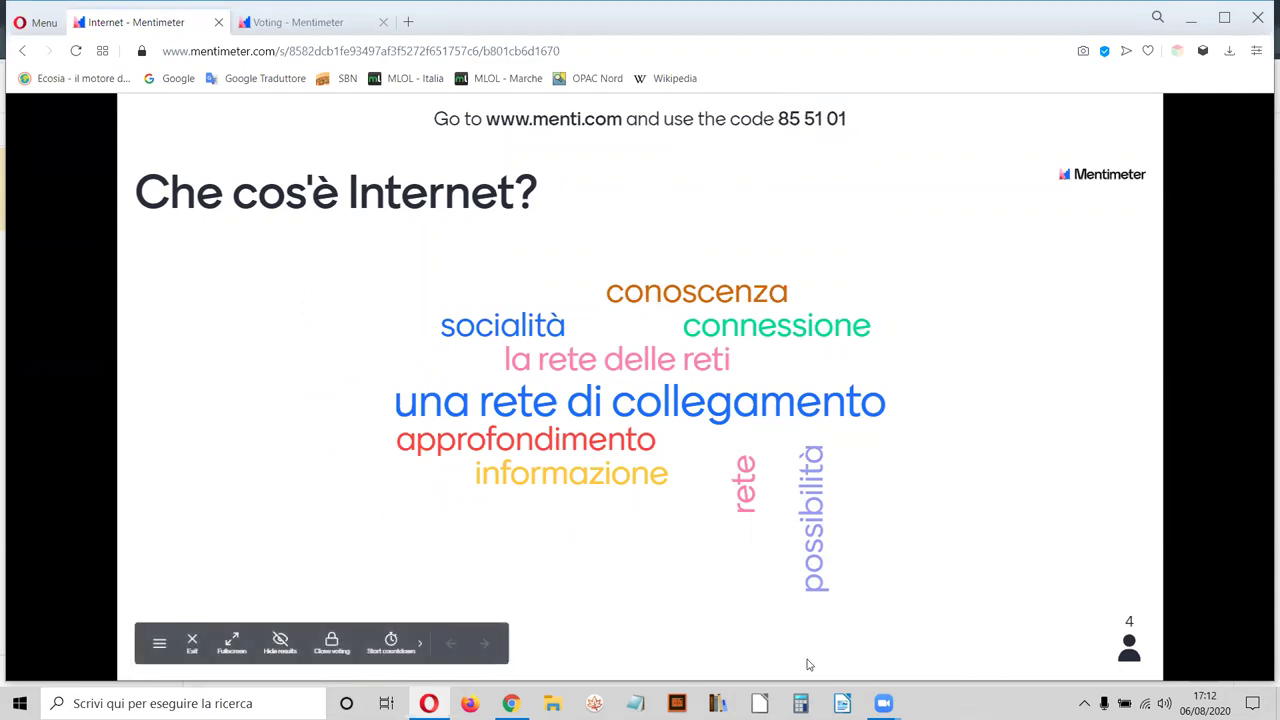